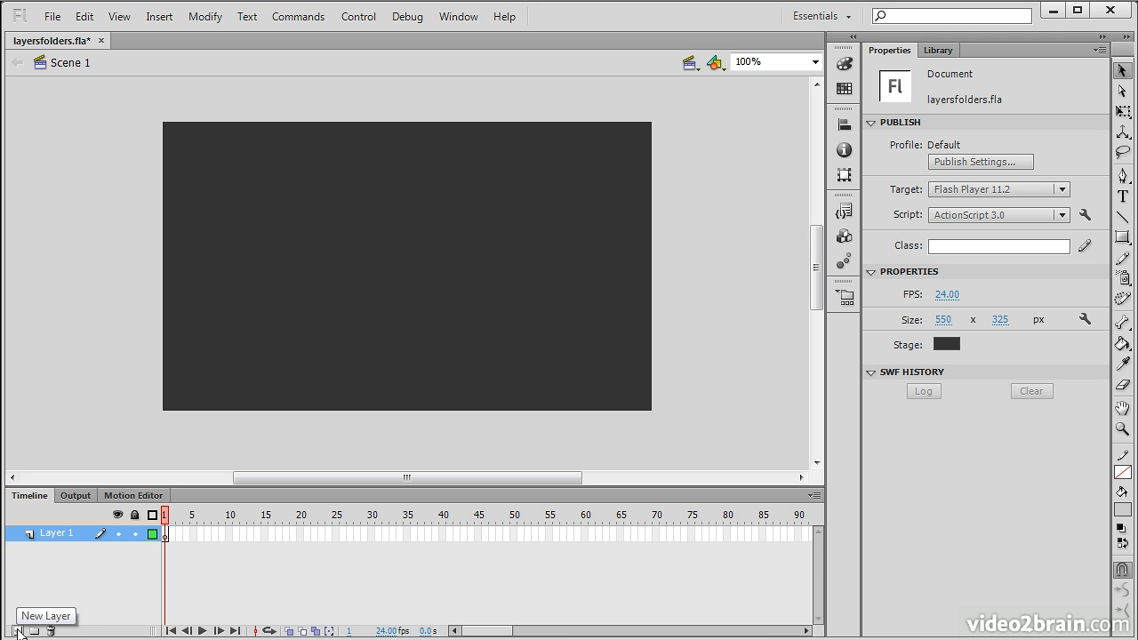
# Add four new layers above Layer 1 in the timeline.
pyautogui.click(16, 630)
pyautogui.click(17, 630)
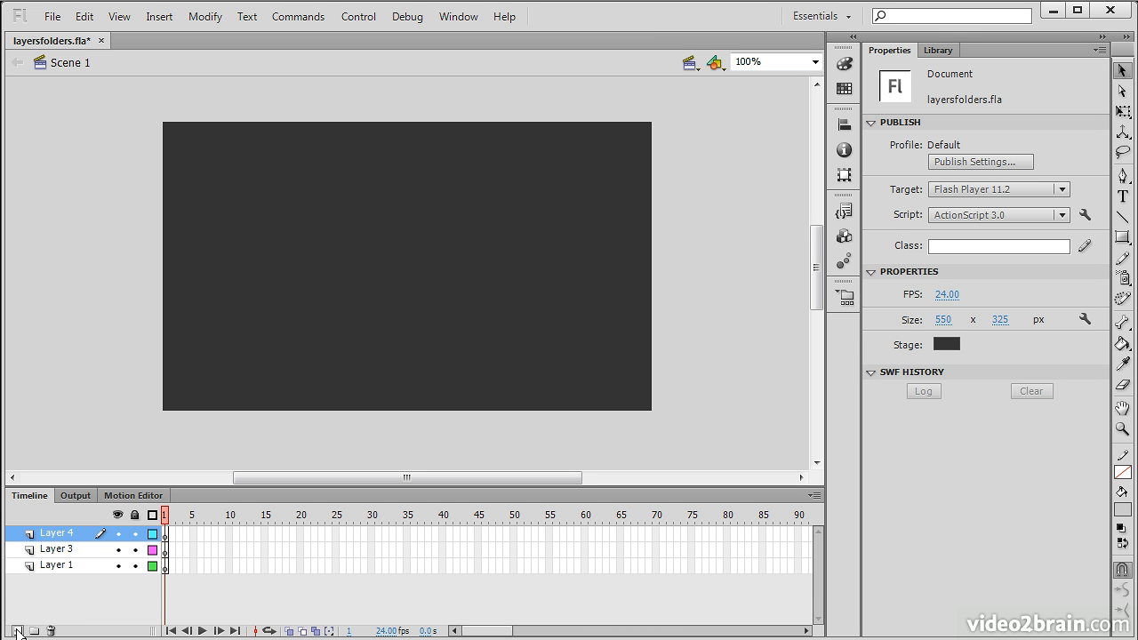
pyautogui.click(17, 630)
pyautogui.click(17, 631)
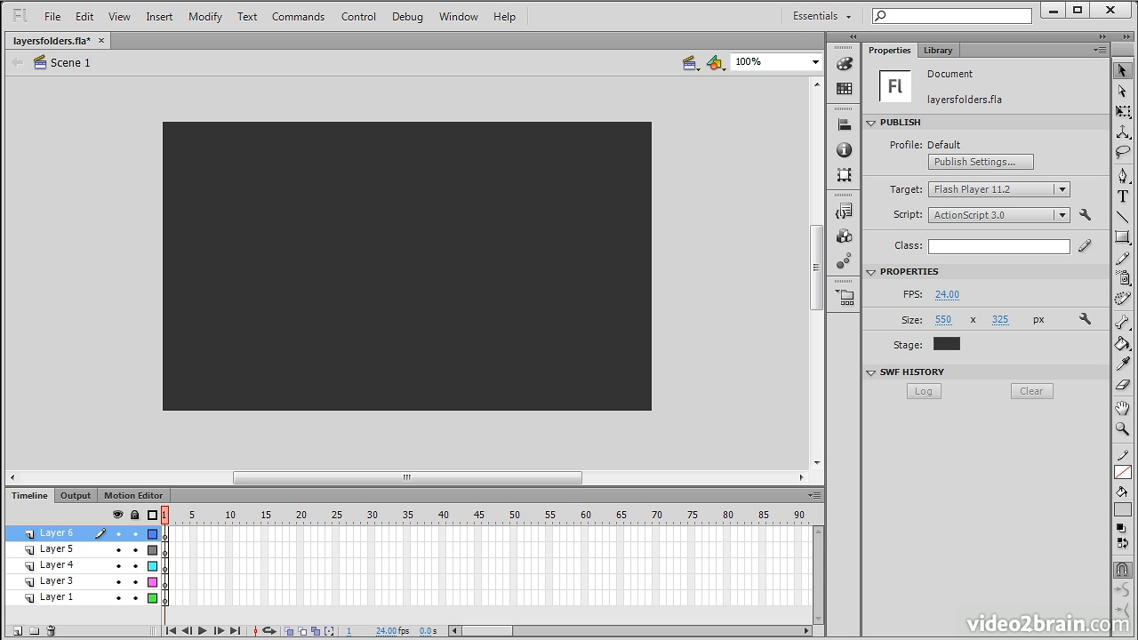
# Select the topmost layer, Layer 6, and delete it.
pyautogui.click(60, 549)
pyautogui.click(56, 534)
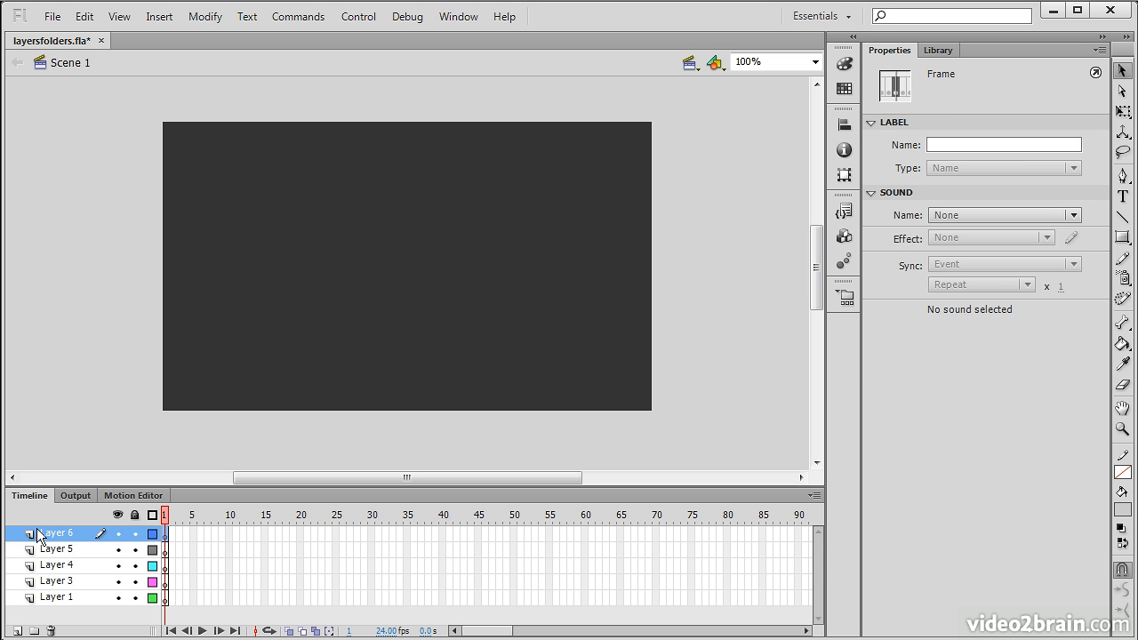
pyautogui.click(50, 630)
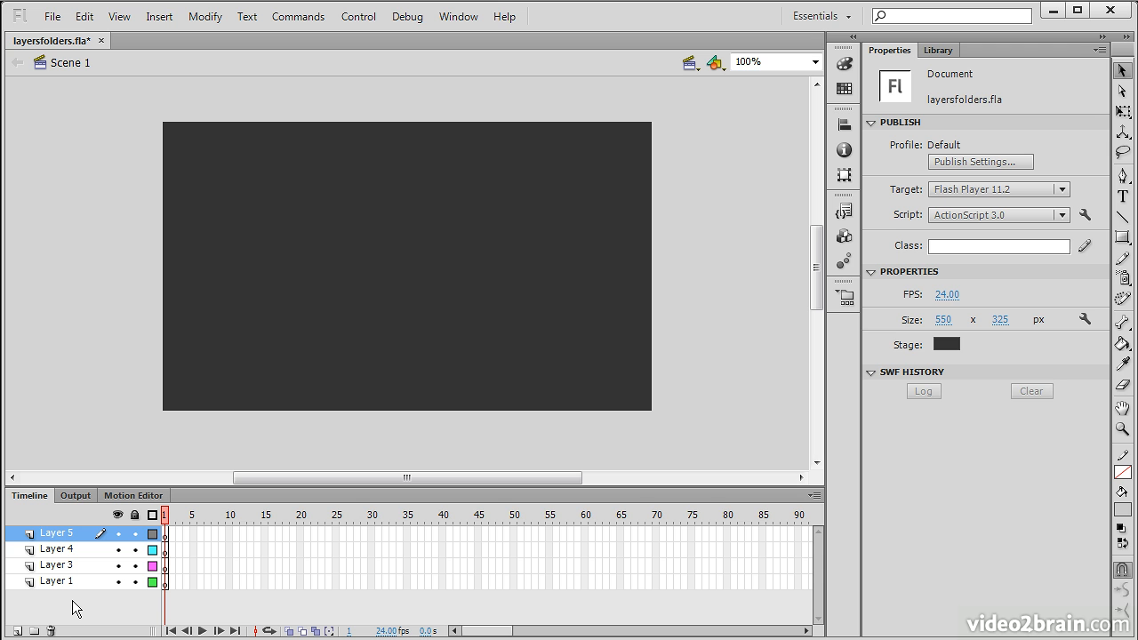
# Create a layer folder above Layer 5, and collapse and re-expand it.
pyautogui.click(35, 630)
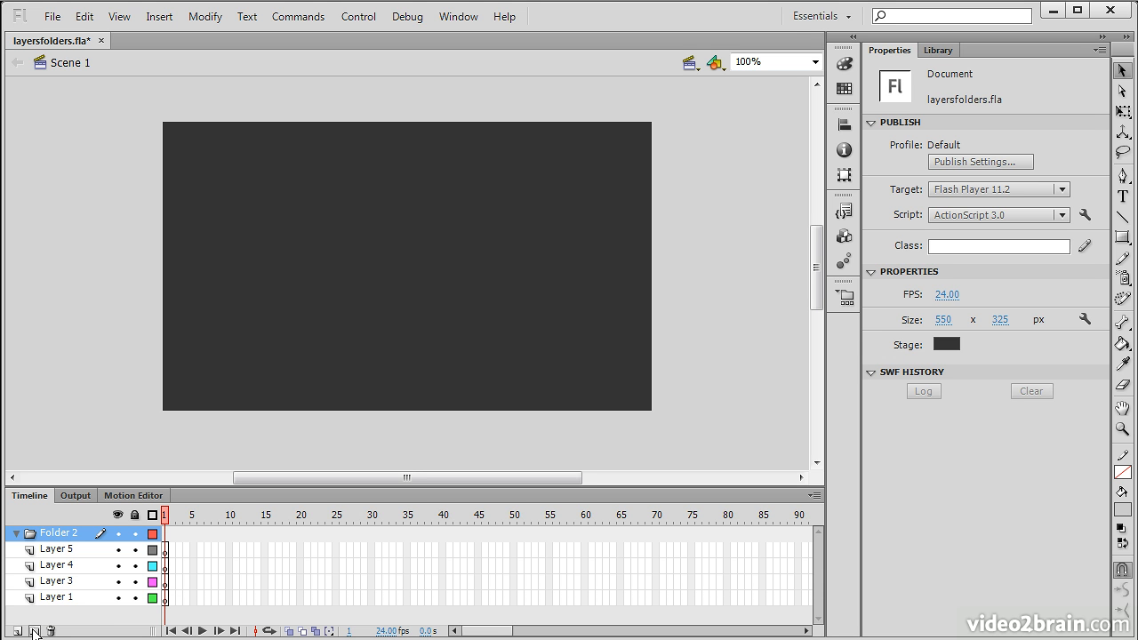
pyautogui.click(40, 553)
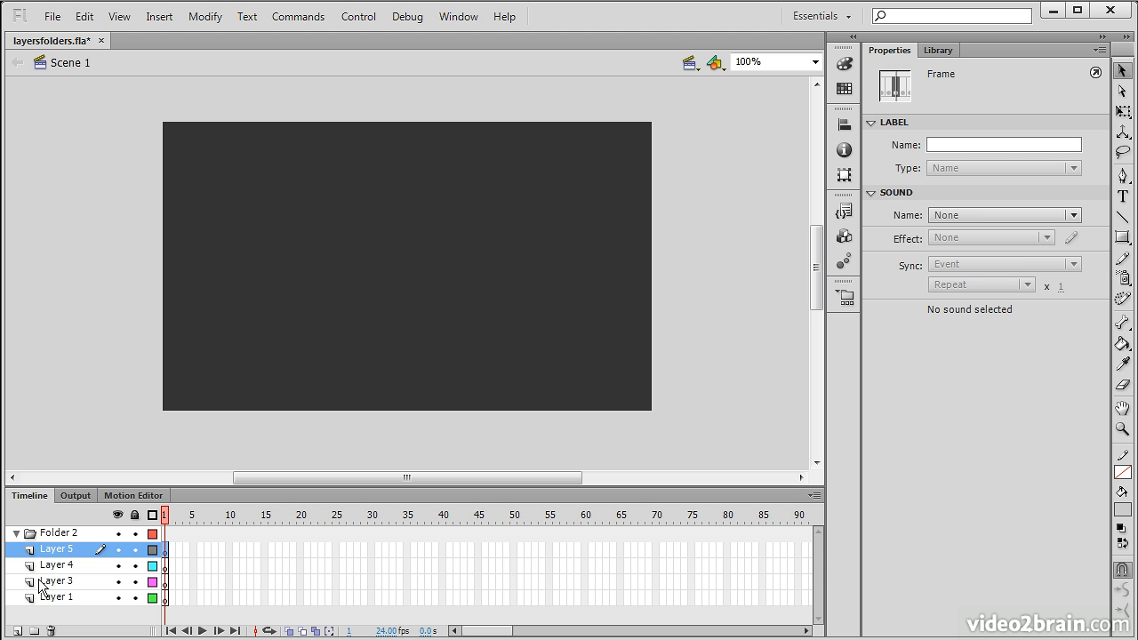
pyautogui.click(16, 533)
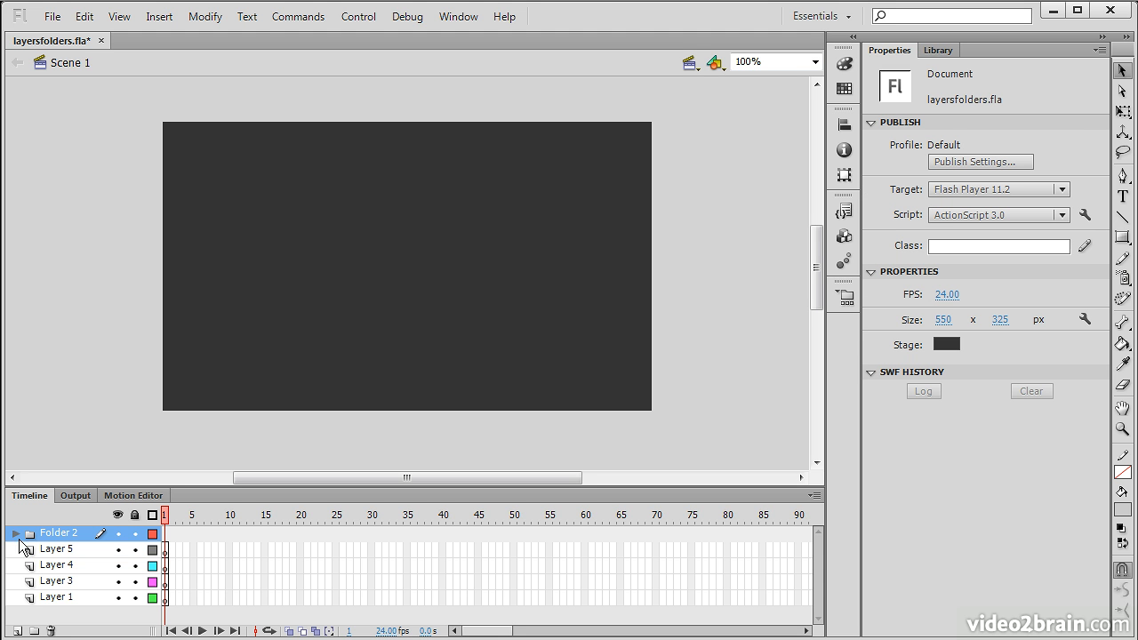
pyautogui.click(15, 533)
# Move Layers 3, 4 and 5 into the new folder, leaving Layer 1 outside it.
pyautogui.click(37, 553)
pyautogui.moveTo(32, 553)
pyautogui.mouseDown()
pyautogui.moveTo(48, 539)
pyautogui.moveTo(34, 568)
pyautogui.moveTo(50, 544)
pyautogui.mouseUp()
pyautogui.click(34, 583)
pyautogui.moveTo(34, 583); pyautogui.dragTo(64, 545)
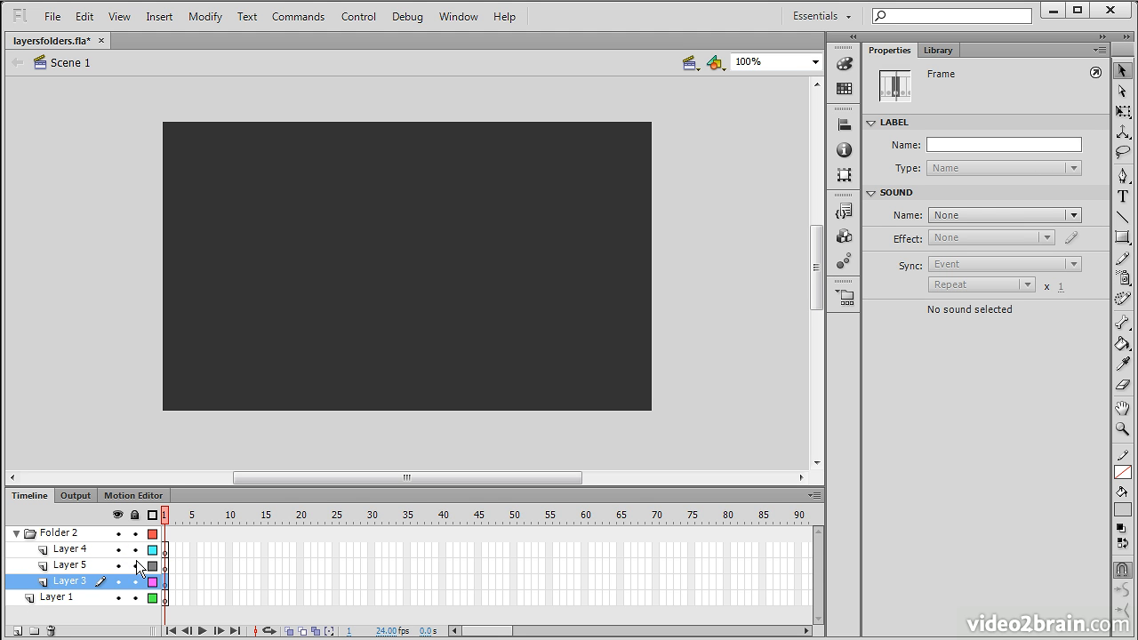
# Switch the folder's hiding, locking and outline display on and off, and collapse and re-expand it.
pyautogui.click(65, 533)
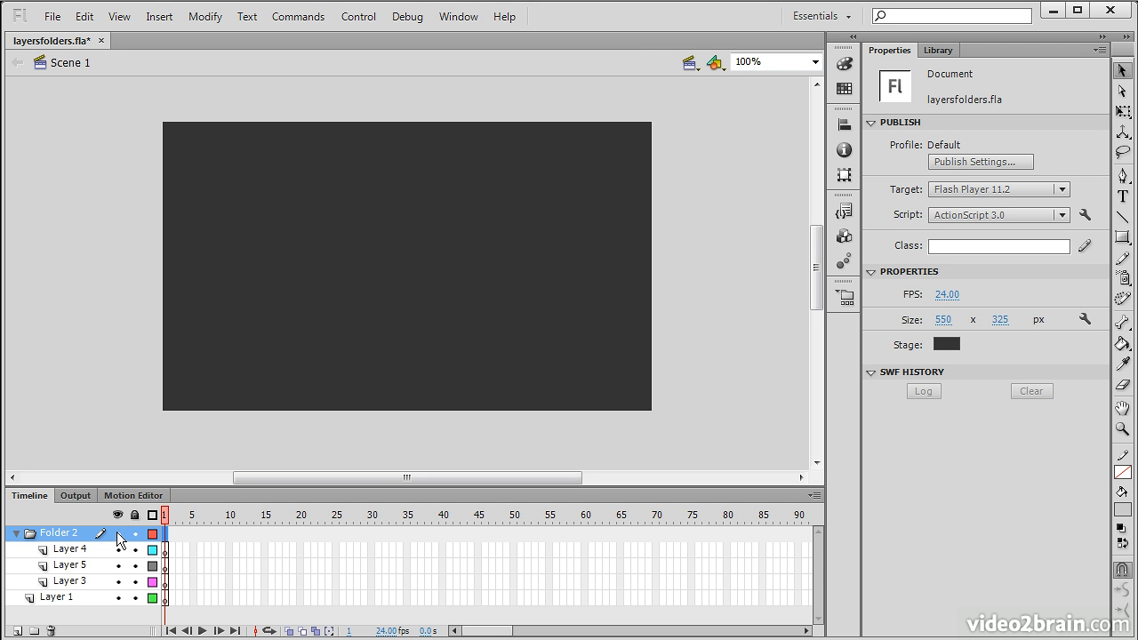
pyautogui.click(117, 534)
pyautogui.click(117, 533)
pyautogui.click(135, 534)
pyautogui.click(134, 533)
pyautogui.click(153, 534)
pyautogui.click(153, 534)
pyautogui.click(16, 533)
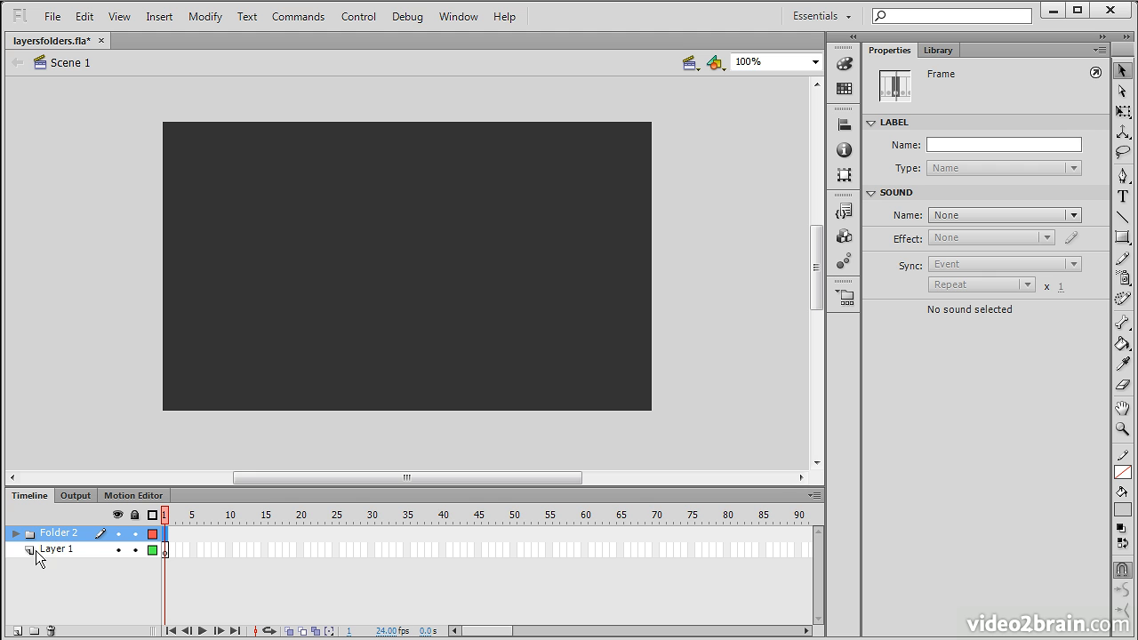
pyautogui.click(15, 533)
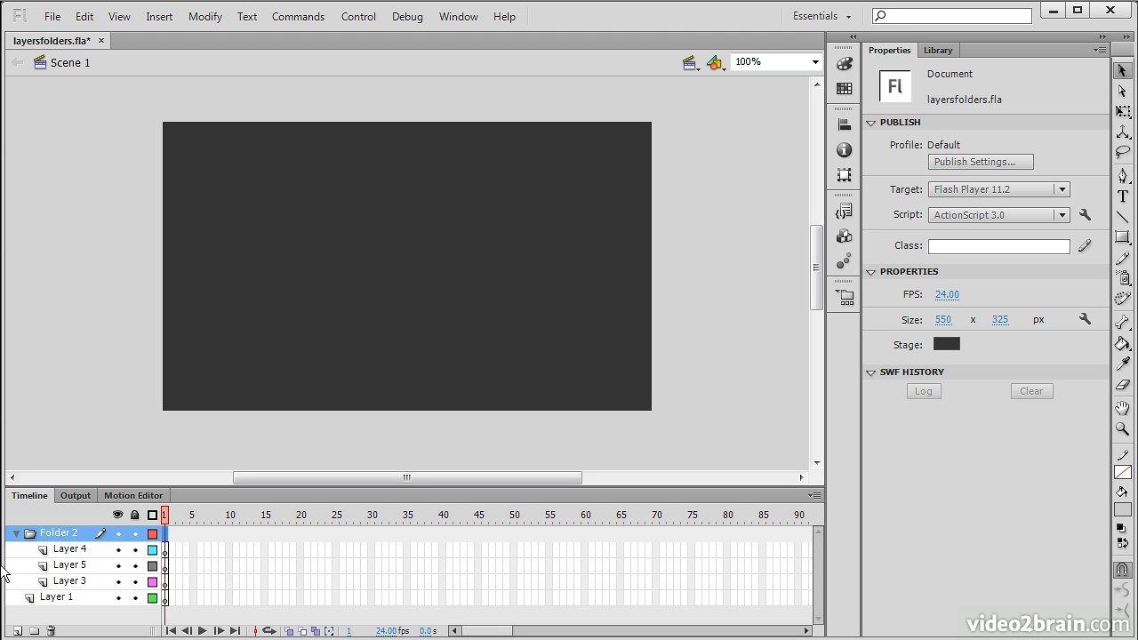
# Draw eleven light gray circles of various sizes scattered across the stage on Layer 1 with the Oval Tool.
pyautogui.click(54, 600)
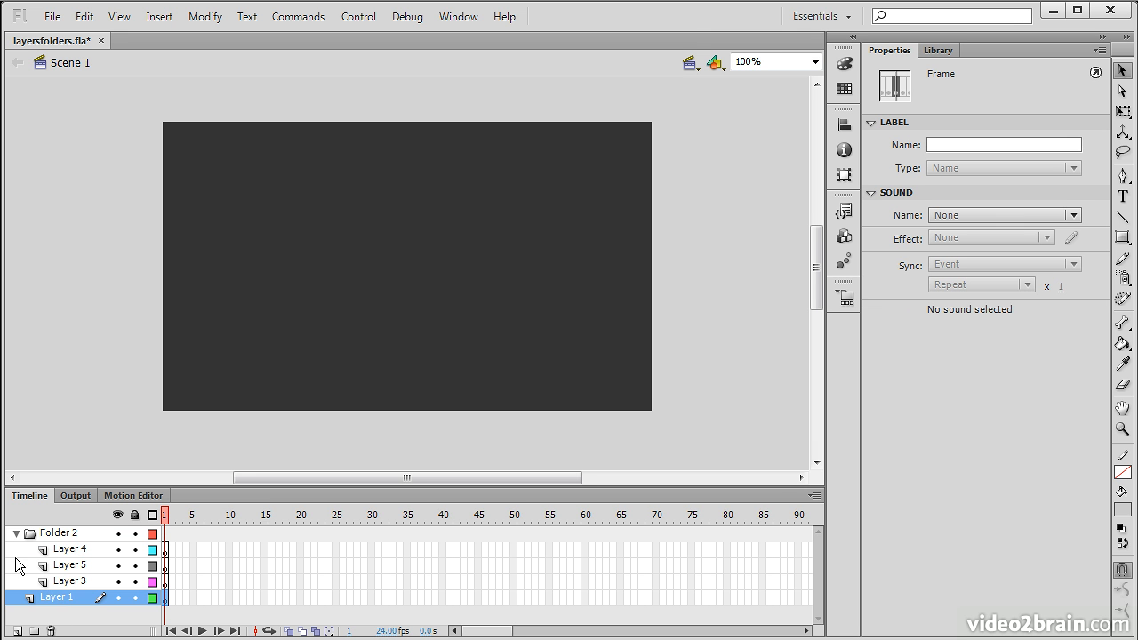
pyautogui.moveTo(1119, 238); pyautogui.dragTo(996, 258)
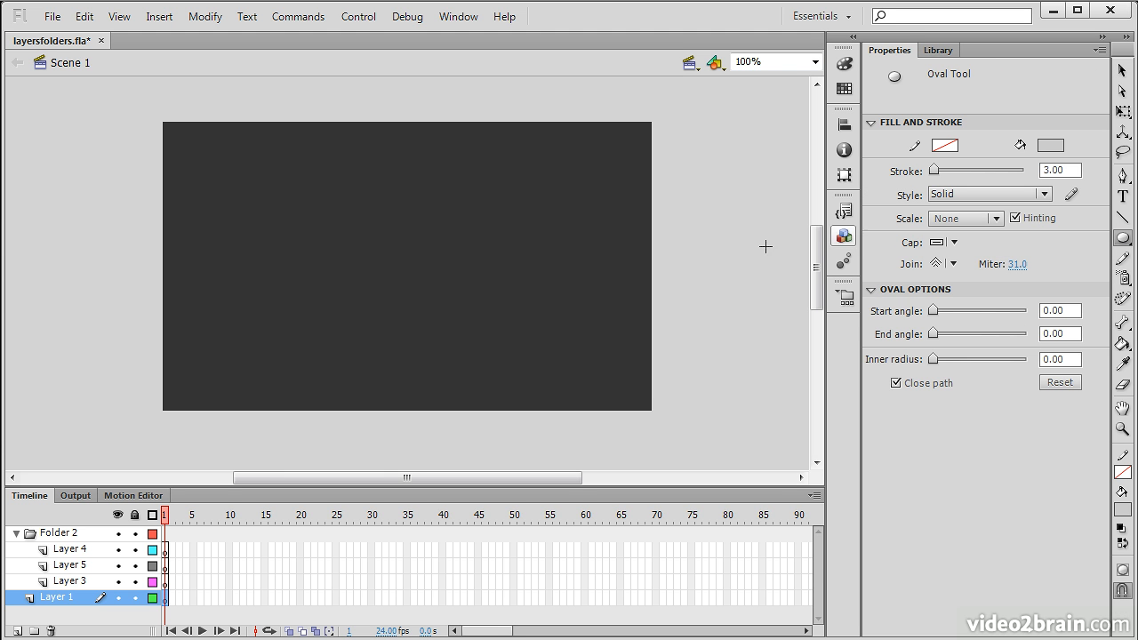
pyautogui.moveTo(208, 185)
pyautogui.mouseDown()
pyautogui.moveTo(273, 250)
pyautogui.moveTo(239, 213)
pyautogui.moveTo(330, 257)
pyautogui.mouseUp()
pyautogui.moveTo(476, 271)
pyautogui.mouseDown()
pyautogui.moveTo(506, 300)
pyautogui.moveTo(520, 338)
pyautogui.moveTo(567, 362)
pyautogui.mouseUp()
pyautogui.moveTo(439, 179); pyautogui.dragTo(476, 216)
pyautogui.moveTo(330, 306); pyautogui.dragTo(373, 349)
pyautogui.moveTo(203, 340); pyautogui.dragTo(235, 373)
pyautogui.moveTo(411, 253); pyautogui.dragTo(436, 278)
pyautogui.moveTo(594, 191); pyautogui.dragTo(628, 226)
pyautogui.moveTo(523, 204); pyautogui.dragTo(555, 237)
pyautogui.moveTo(337, 144); pyautogui.dragTo(364, 174)
pyautogui.moveTo(531, 154); pyautogui.dragTo(559, 182)
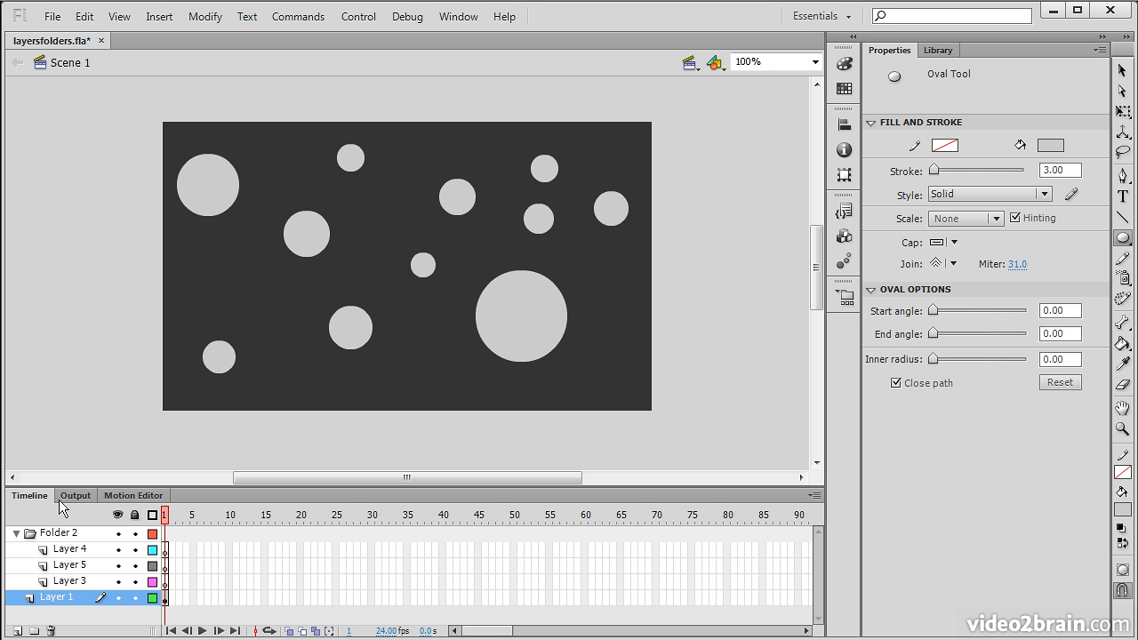
# Delete the layer folder together with its nested layers.
pyautogui.click(62, 535)
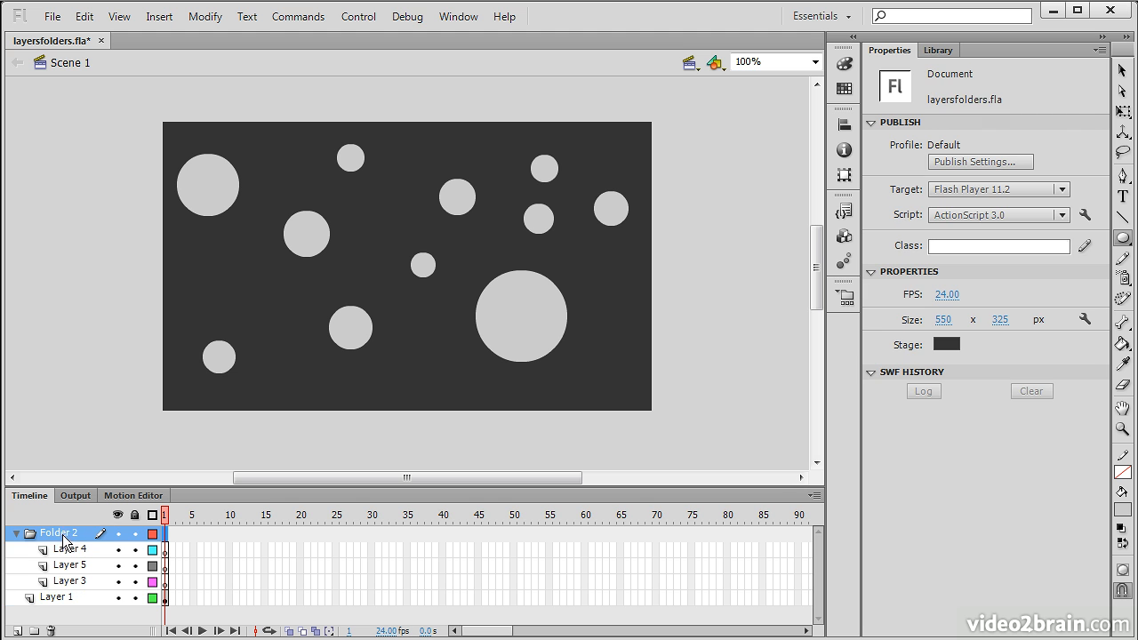
pyautogui.click(50, 630)
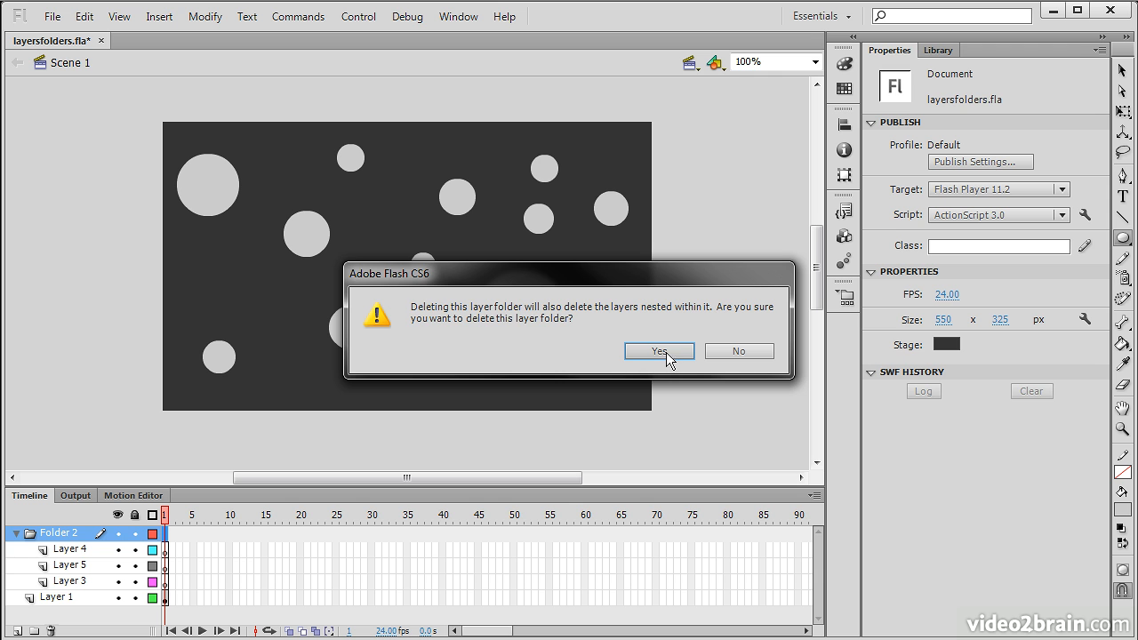
pyautogui.click(662, 353)
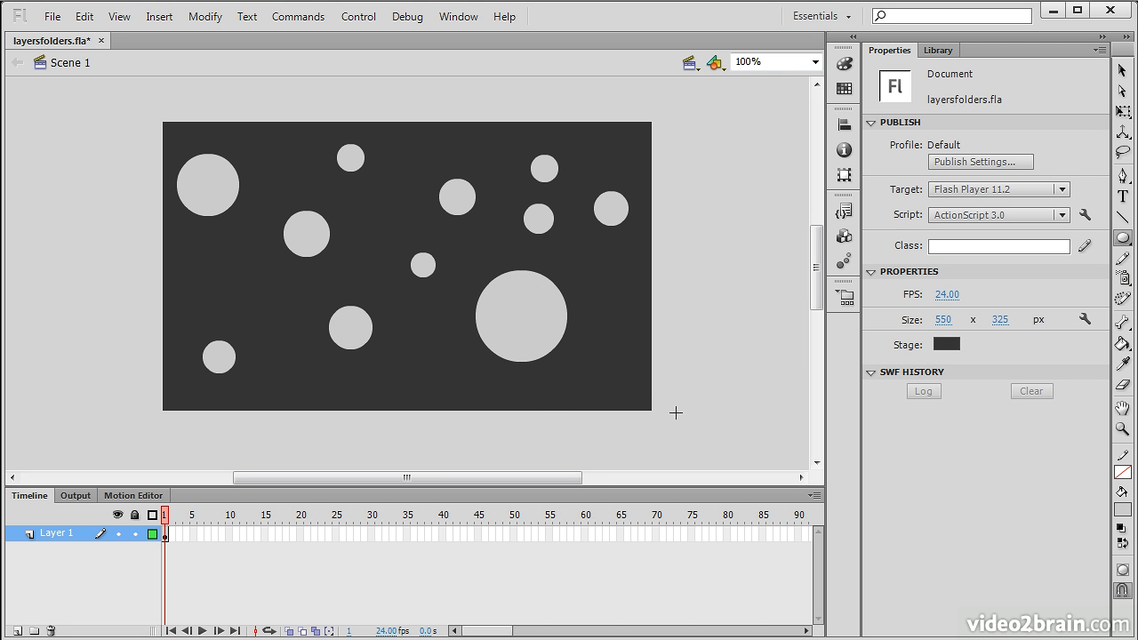
# Select all the circles on the stage and distribute them to separate layers.
pyautogui.click(1122, 71)
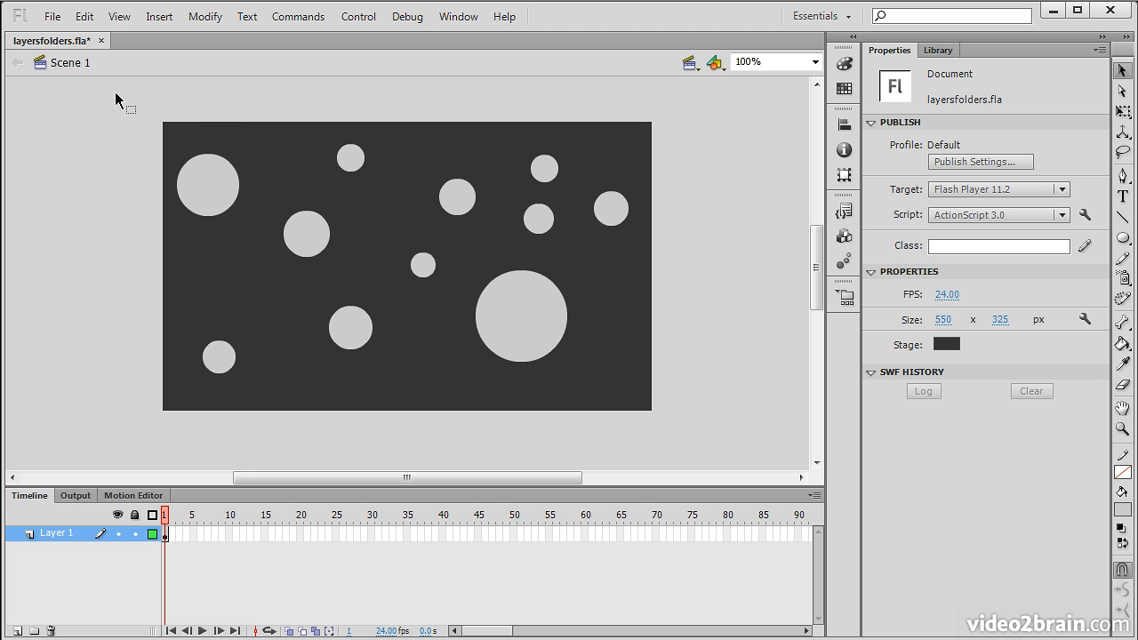
pyautogui.moveTo(722, 465); pyautogui.dragTo(750, 442)
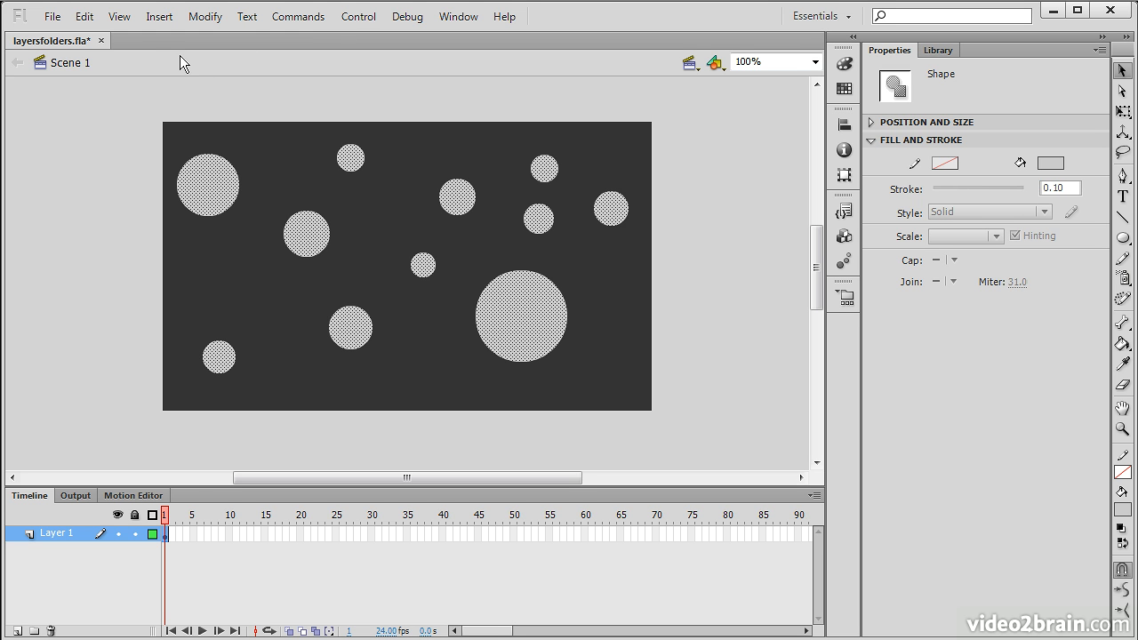
pyautogui.click(206, 16)
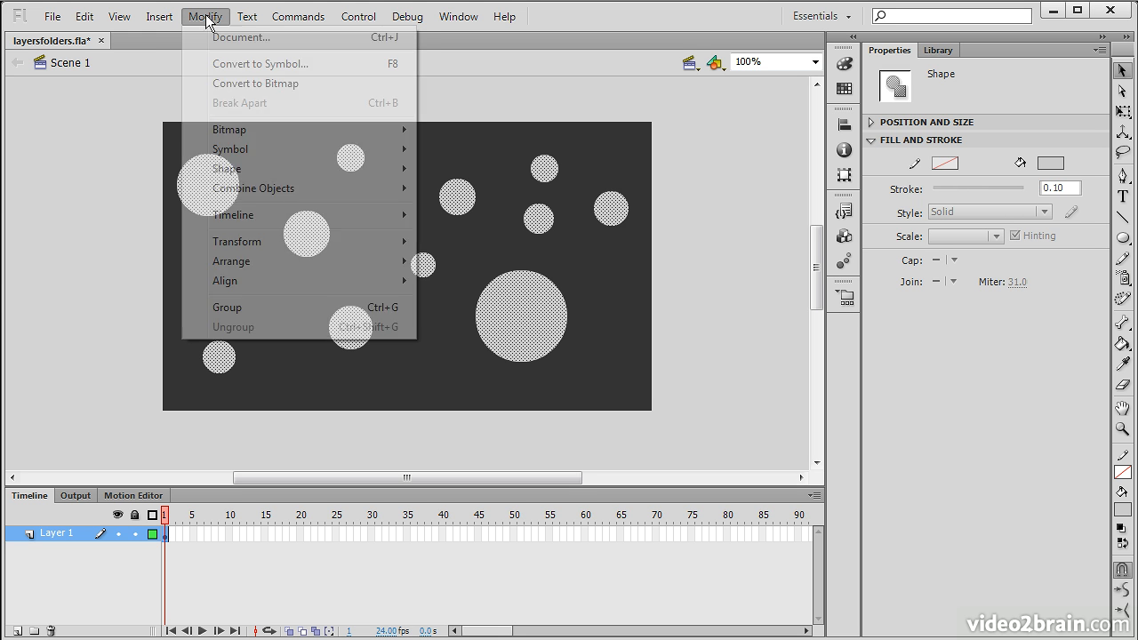
pyautogui.moveTo(263, 215)
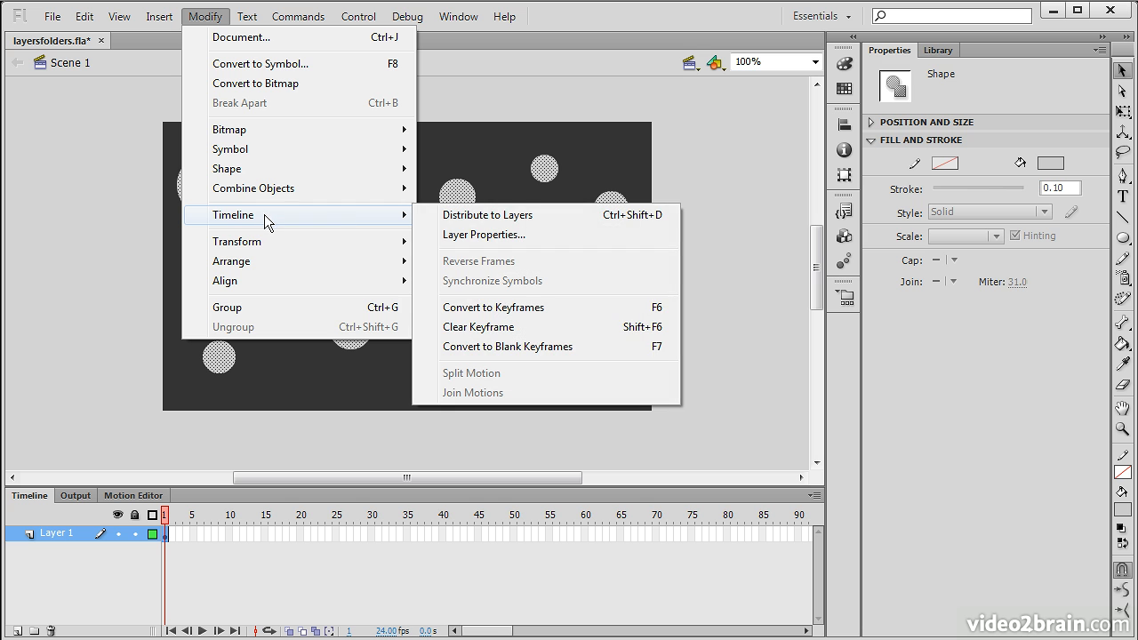
pyautogui.click(566, 214)
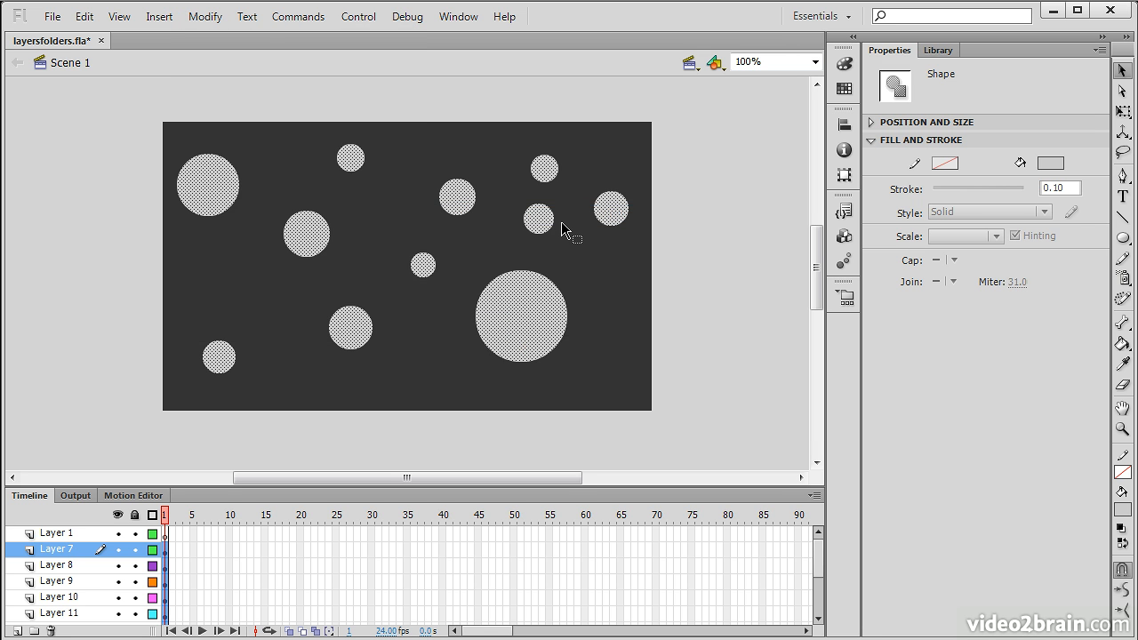
# Enlarge the timeline area to show all the layers, and delete the empty Layer 1.
pyautogui.moveTo(198, 488); pyautogui.dragTo(229, 365)
pyautogui.moveTo(820, 212); pyautogui.dragTo(819, 219)
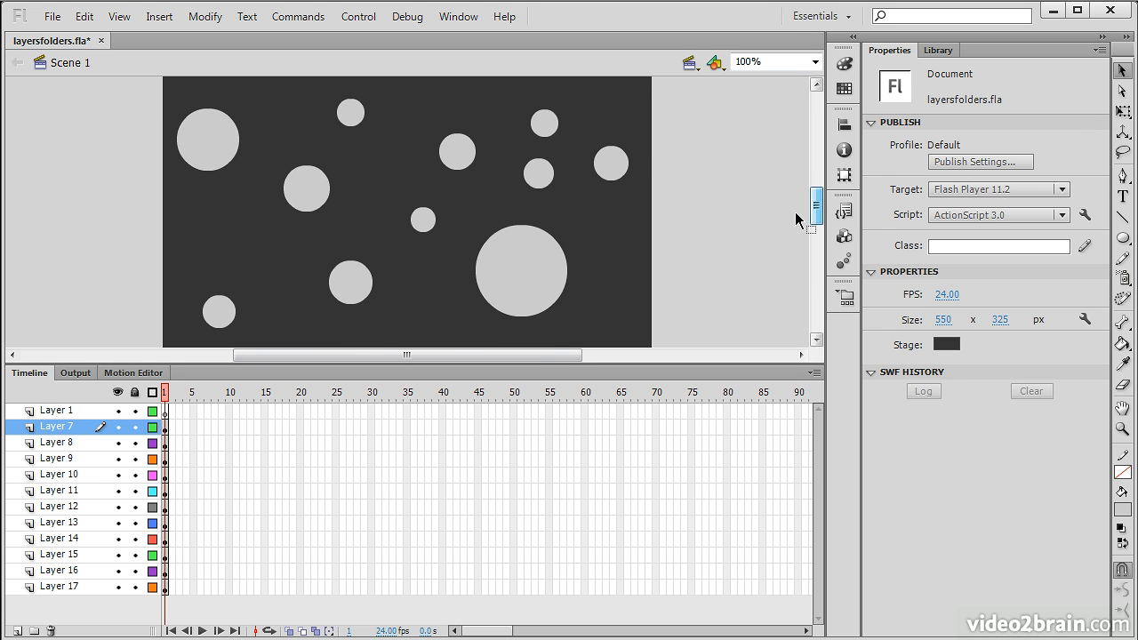
pyautogui.click(166, 412)
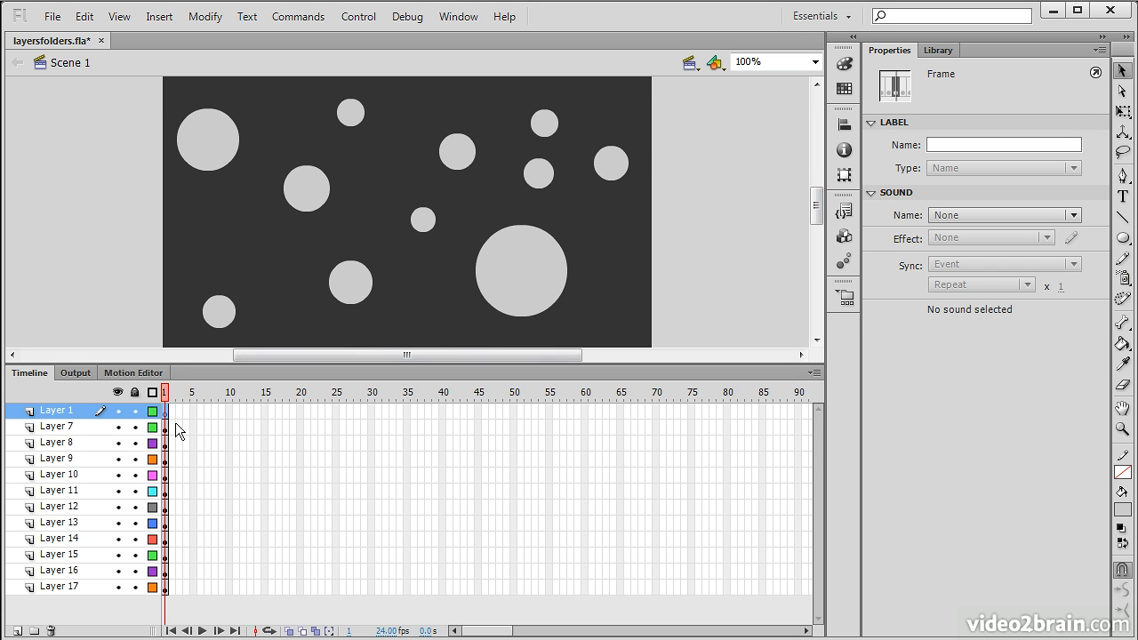
pyautogui.click(62, 429)
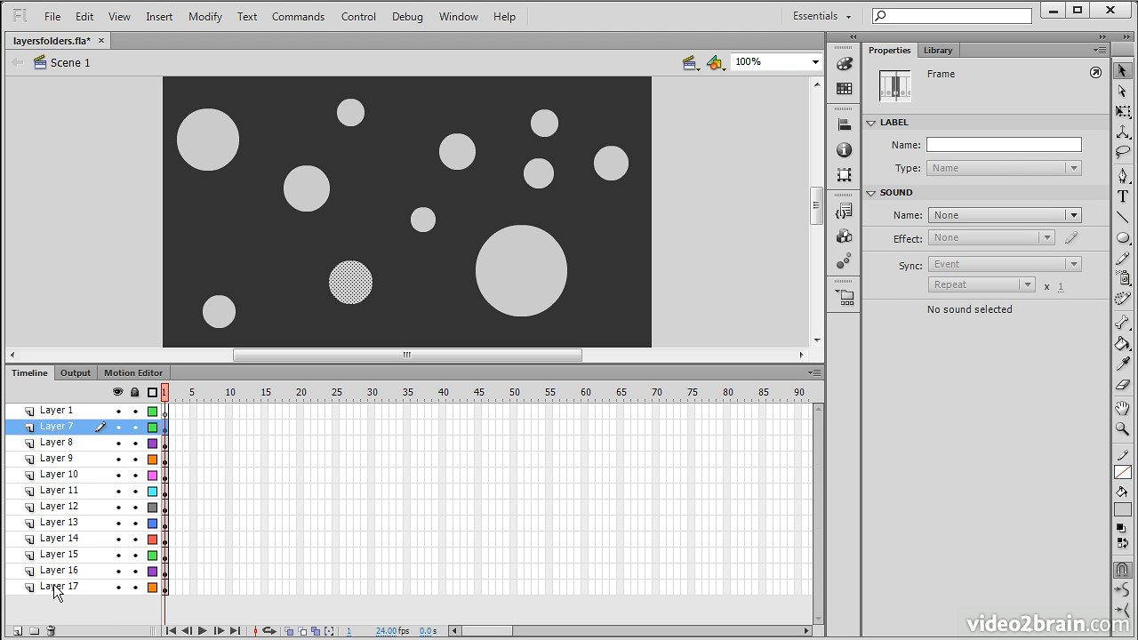
pyautogui.keyDown('shift'); pyautogui.click(57, 589); pyautogui.keyUp('shift')
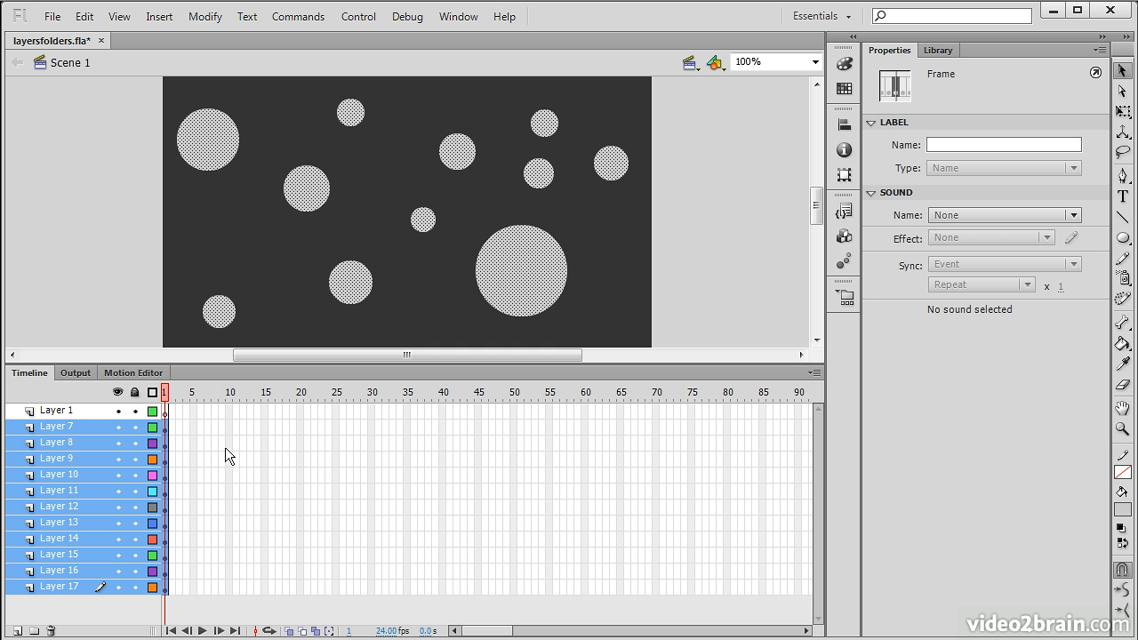
pyautogui.click(74, 413)
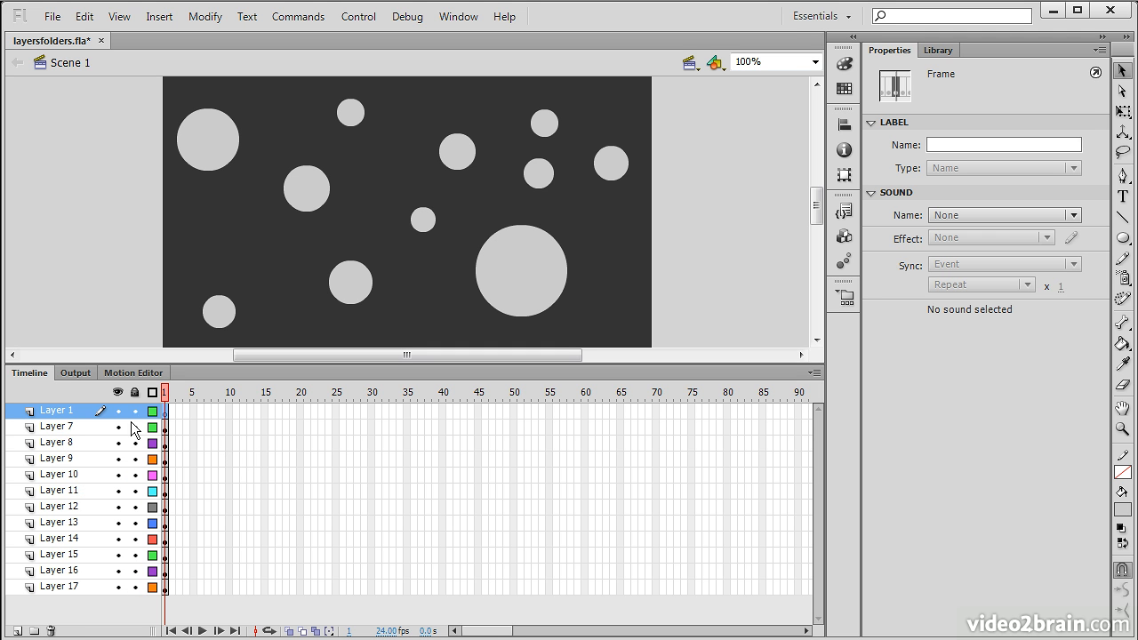
pyautogui.click(51, 630)
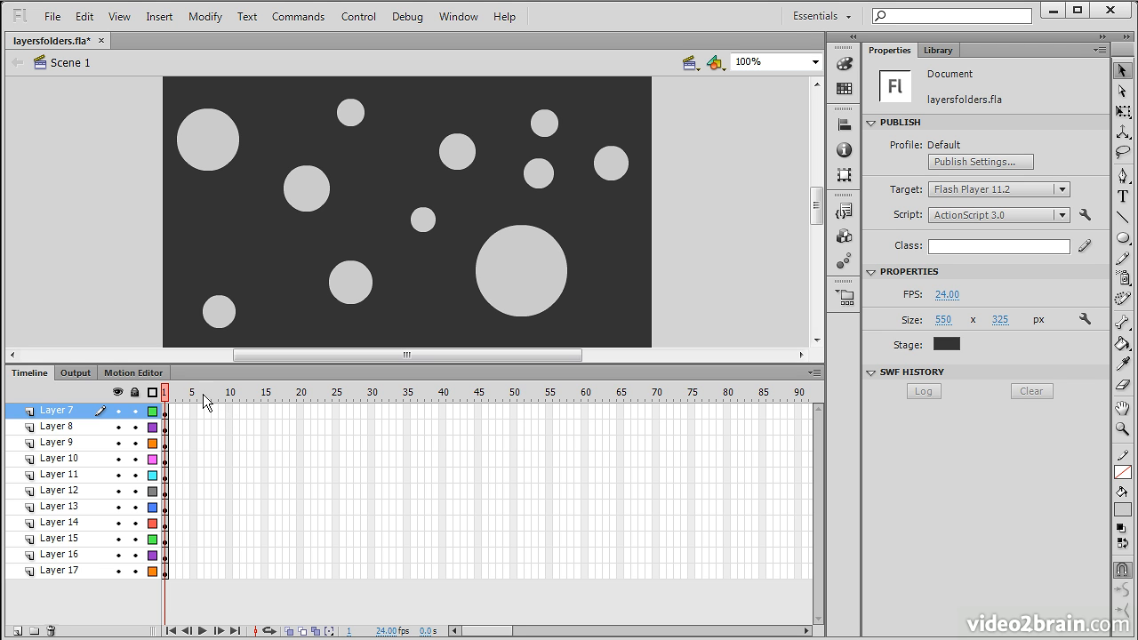
# Hide Layers 9, 11, 13, 14 and 15 one by one, and make them visible again.
pyautogui.click(119, 442)
pyautogui.click(119, 474)
pyautogui.click(118, 506)
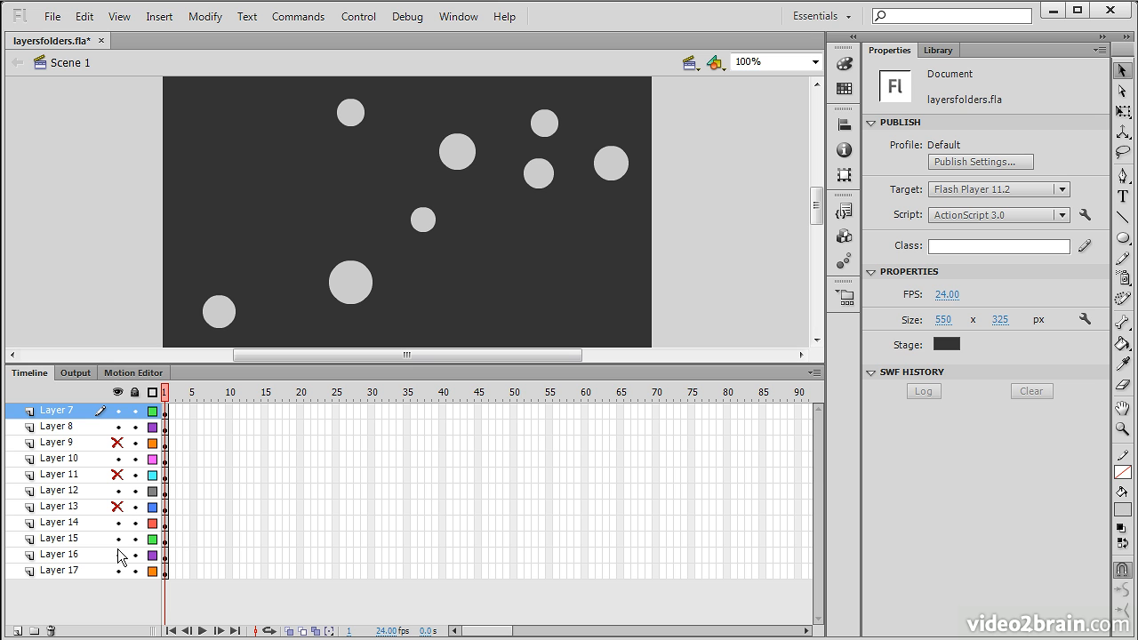
pyautogui.click(119, 538)
pyautogui.click(118, 522)
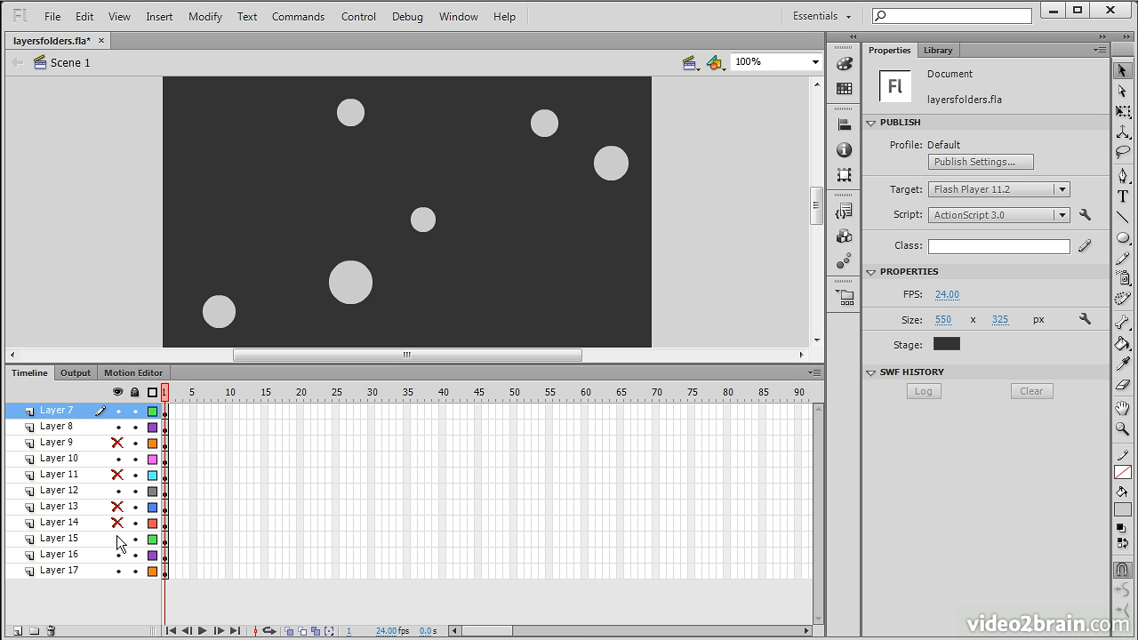
pyautogui.click(118, 538)
pyautogui.click(118, 522)
pyautogui.click(118, 506)
pyautogui.click(119, 474)
pyautogui.click(118, 442)
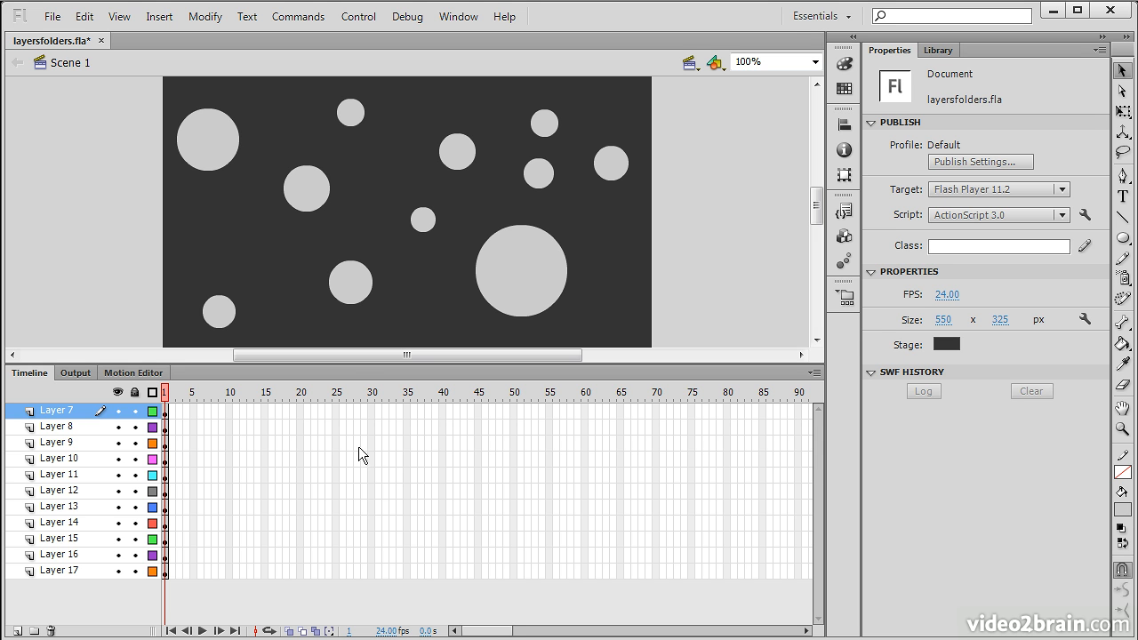
# Create a layer folder directly above Layer 8 and name it Circles.
pyautogui.moveTo(356, 362); pyautogui.dragTo(360, 391)
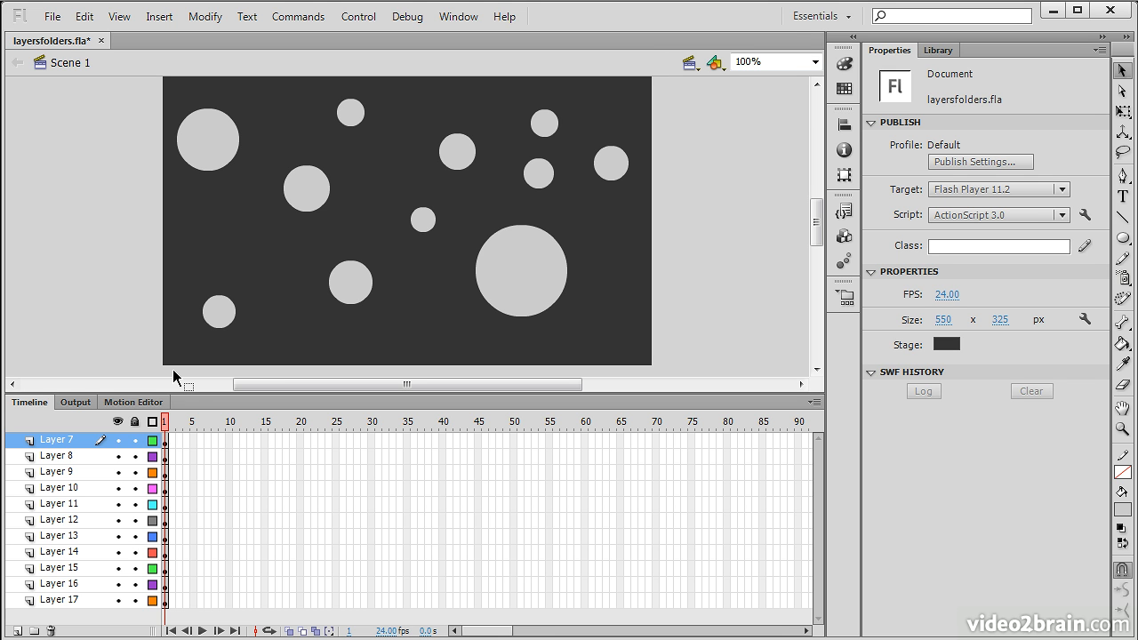
pyautogui.click(59, 456)
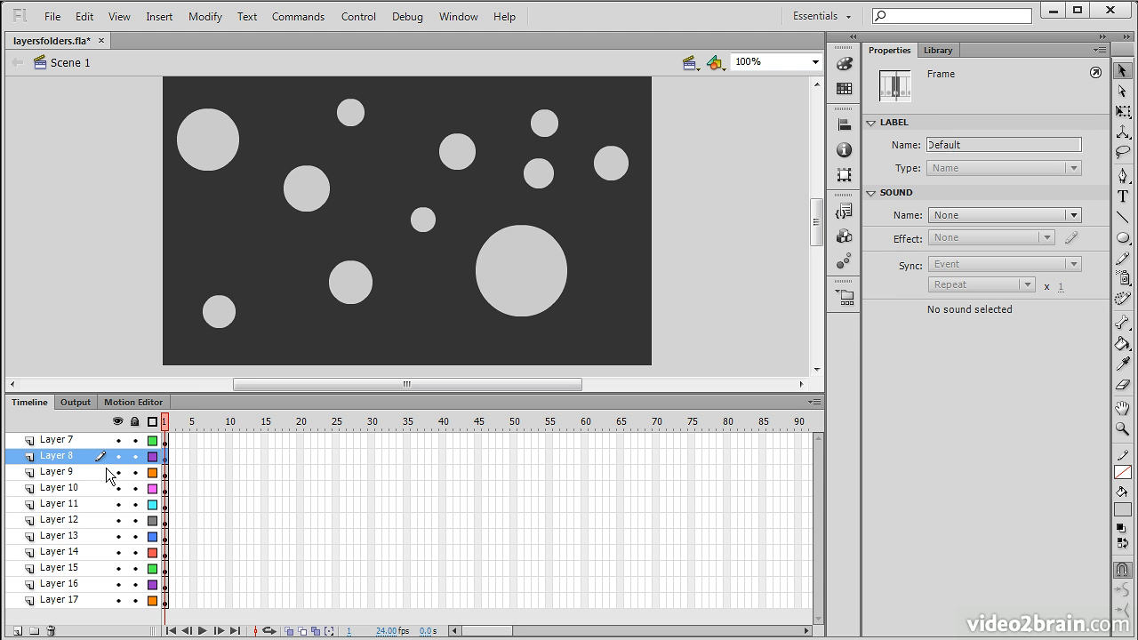
pyautogui.click(32, 632)
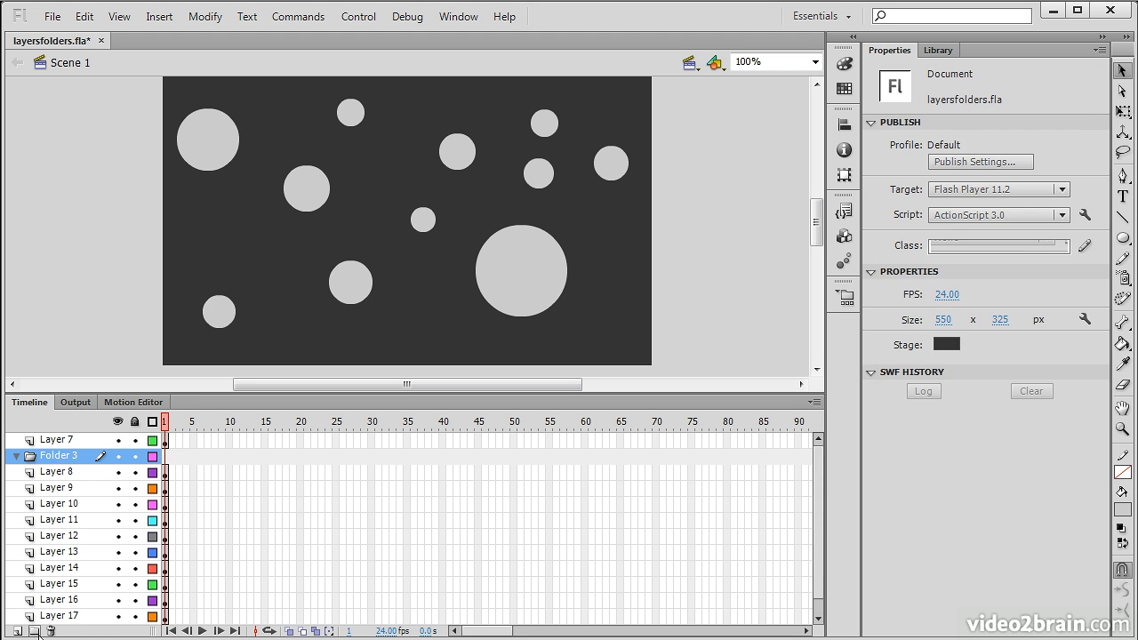
pyautogui.doubleClick(62, 456)
pyautogui.write('Circles')
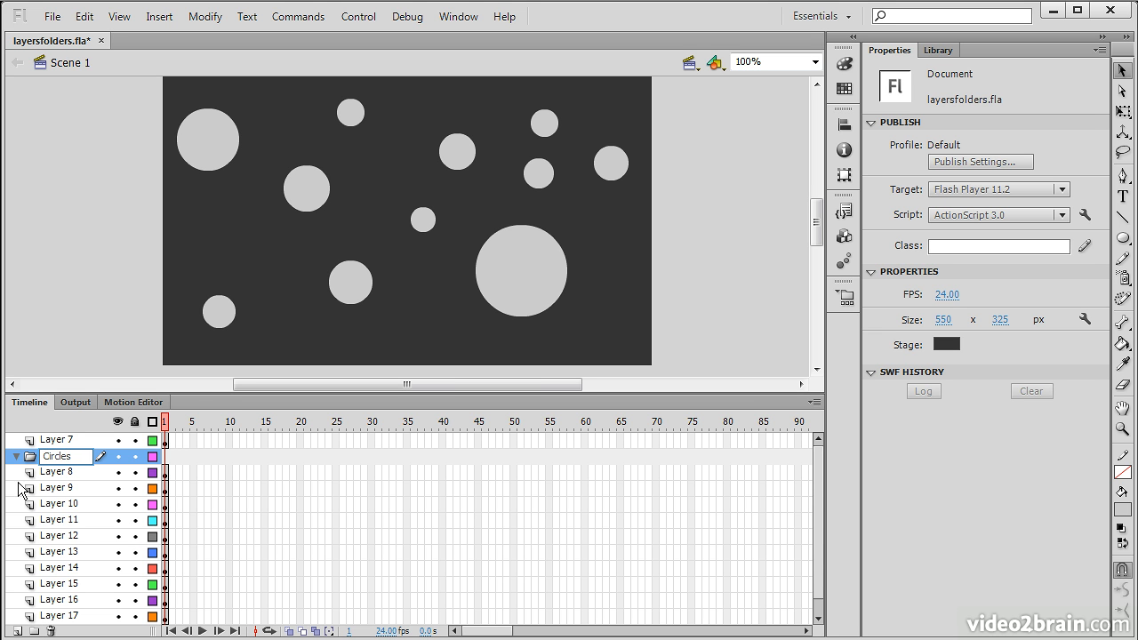
# Move Layers 8 through 17 into the Circles folder and collapse it.
pyautogui.click(53, 477)
pyautogui.keyDown('shift'); pyautogui.click(43, 615); pyautogui.keyUp('shift')
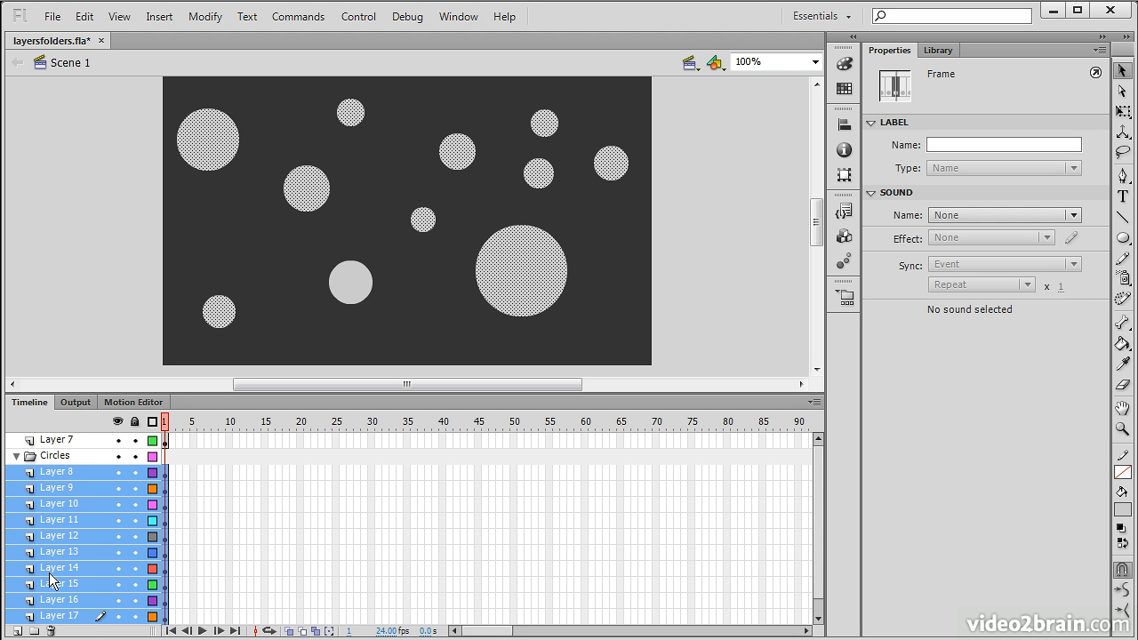
pyautogui.moveTo(55, 473); pyautogui.dragTo(73, 461)
pyautogui.click(15, 457)
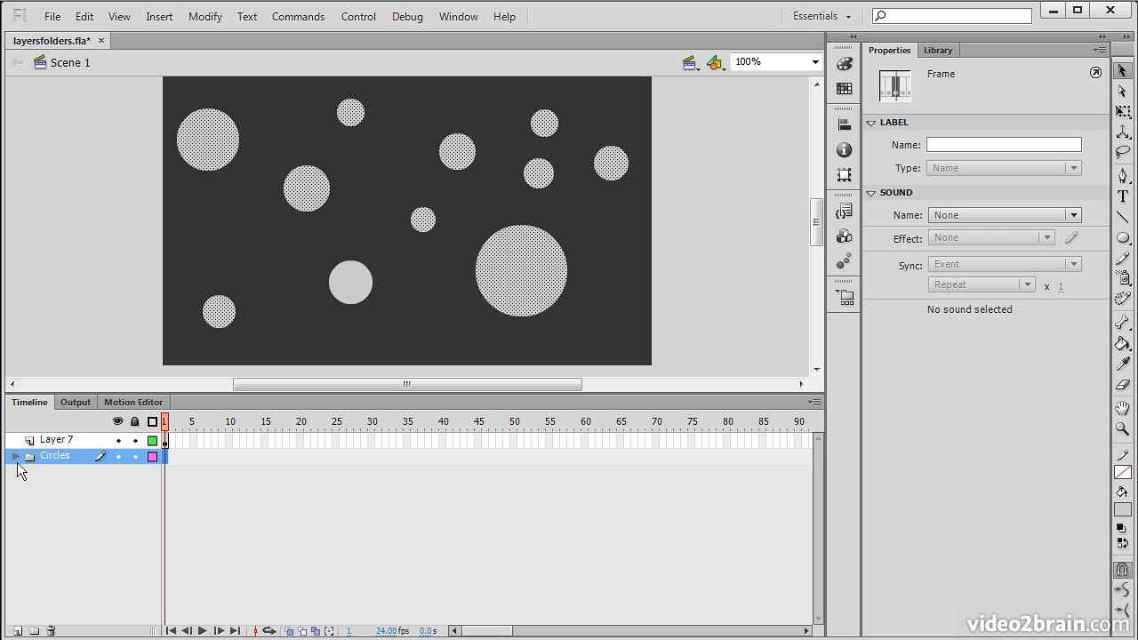
# Toggle the Circles folder's visibility off and on, and display its layers as outlines.
pyautogui.click(118, 457)
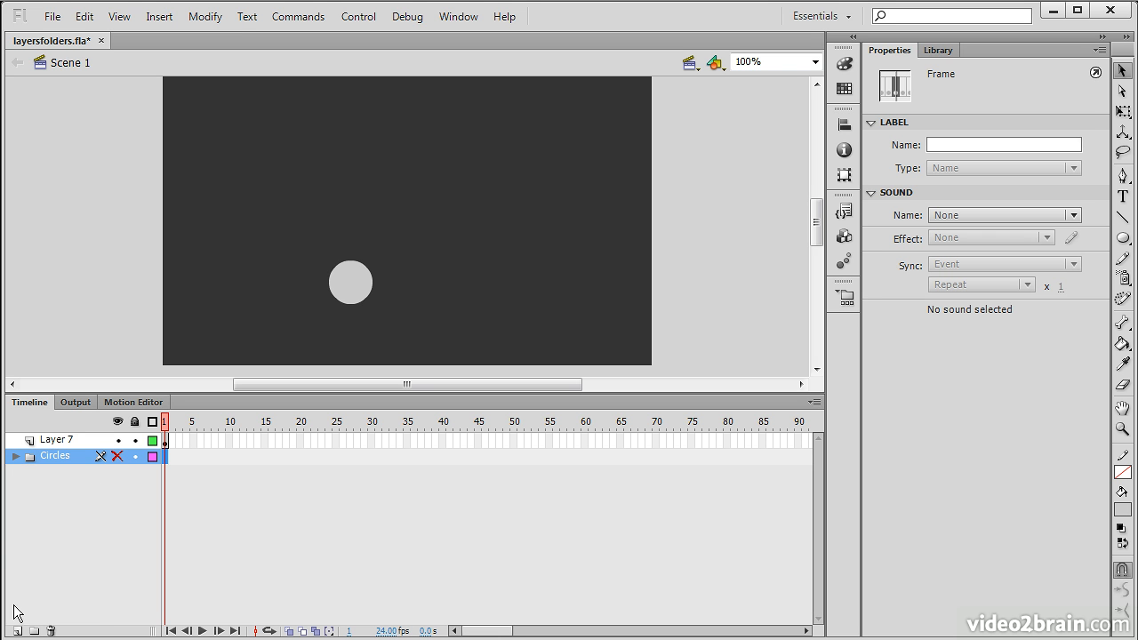
pyautogui.click(119, 457)
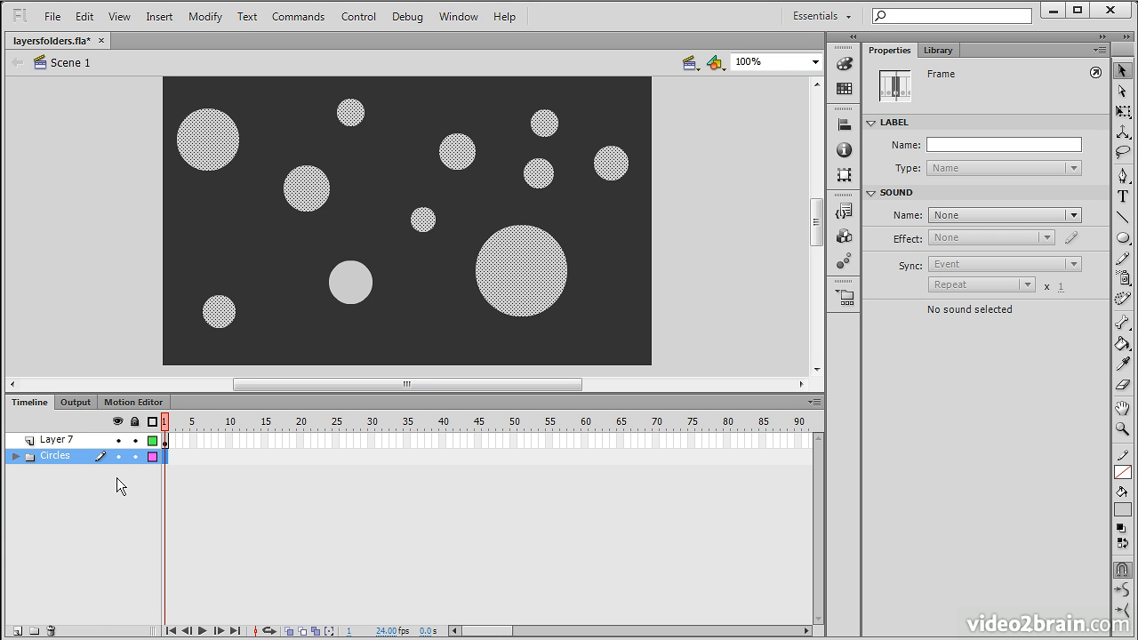
pyautogui.click(118, 457)
pyautogui.click(118, 457)
pyautogui.click(152, 457)
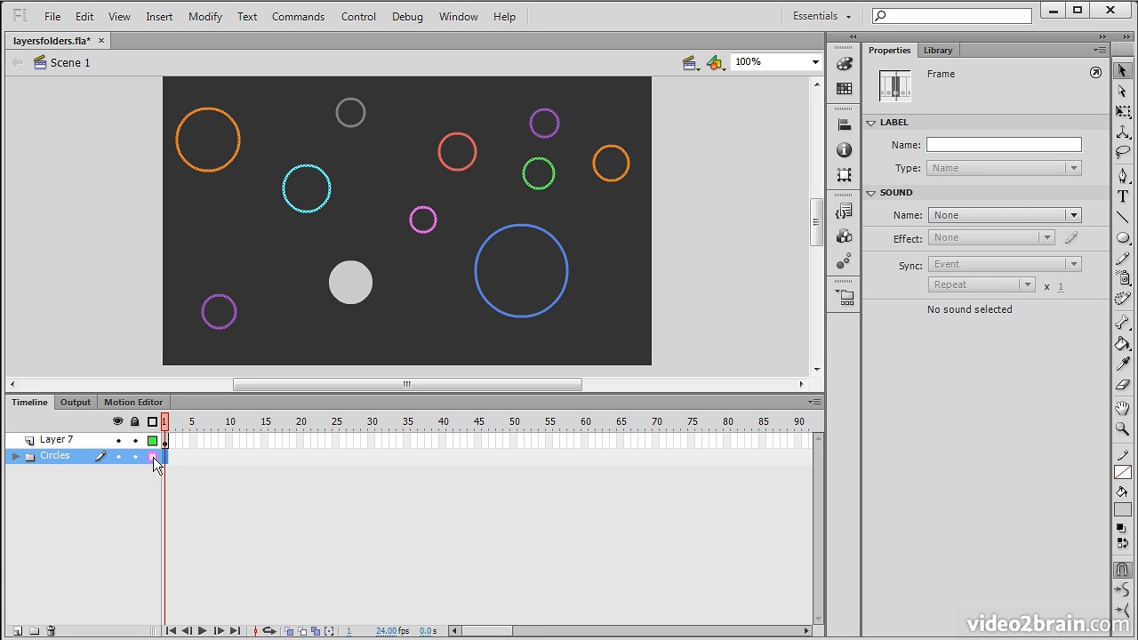